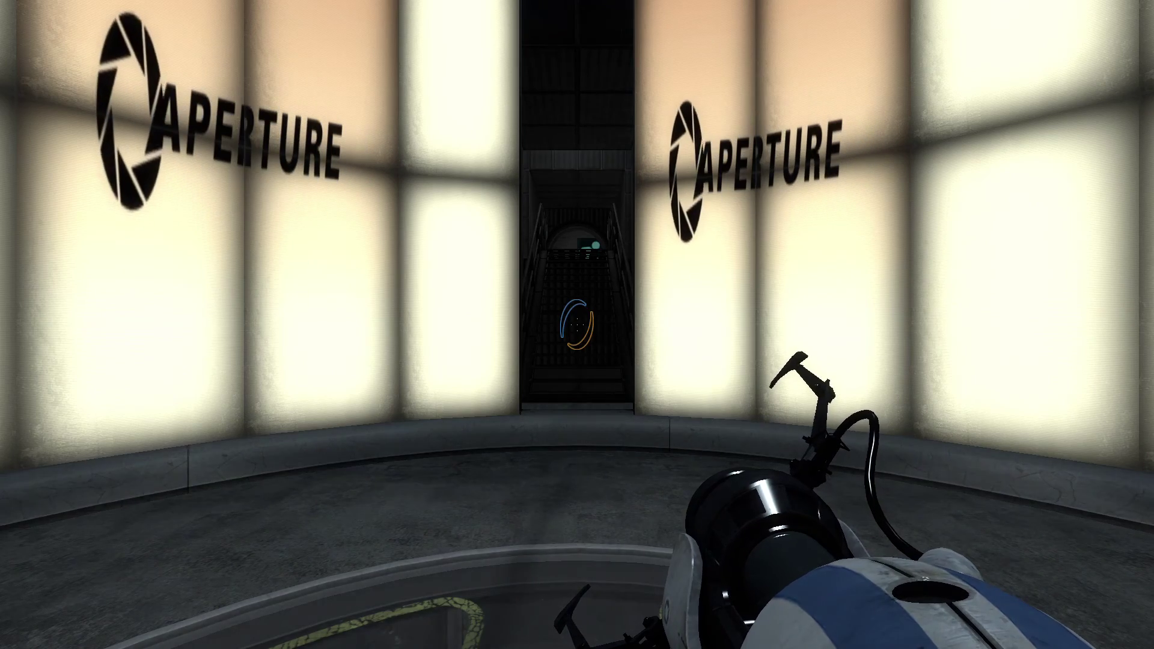
key(w)
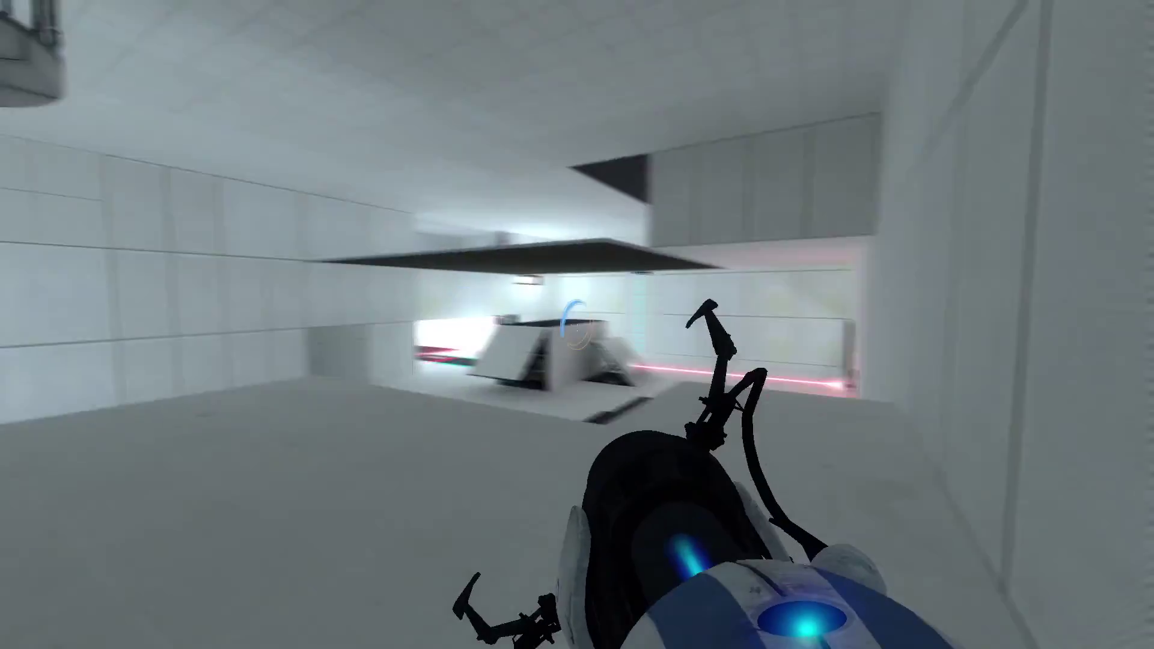
click(577, 325)
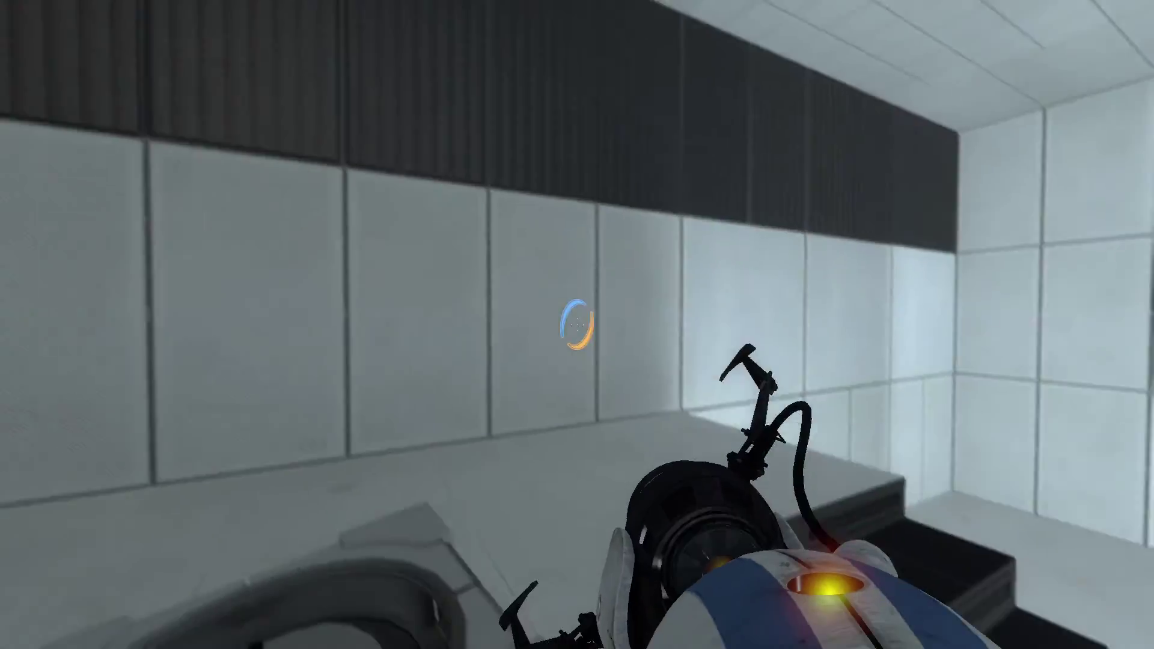
key(e)
key(w)
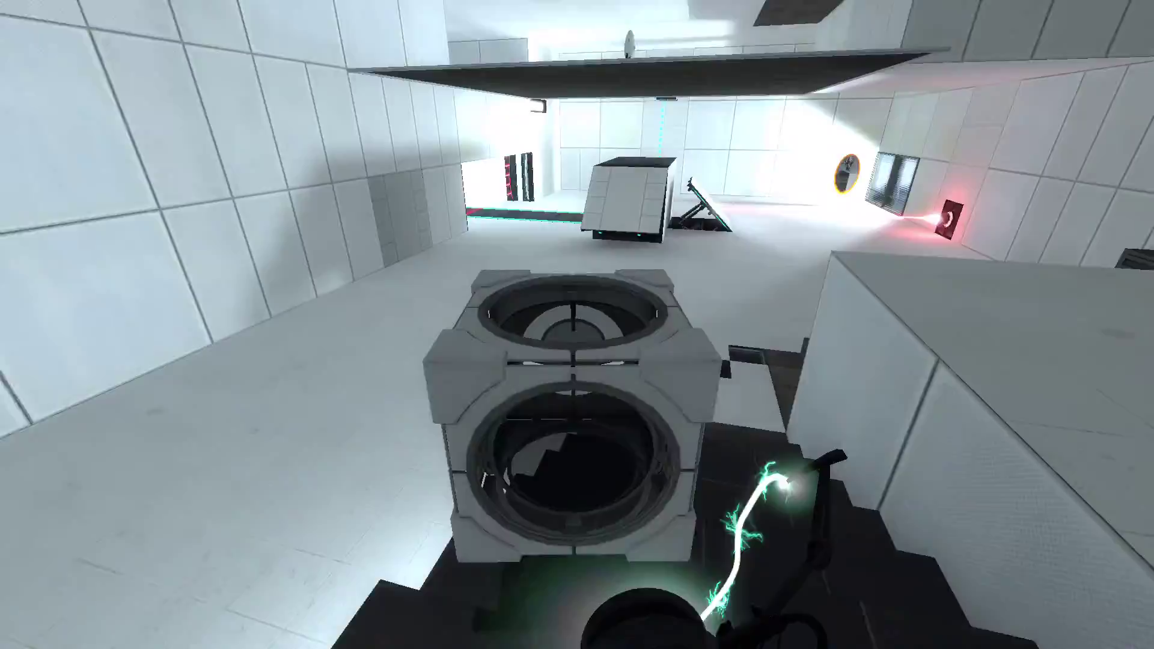
key(w)
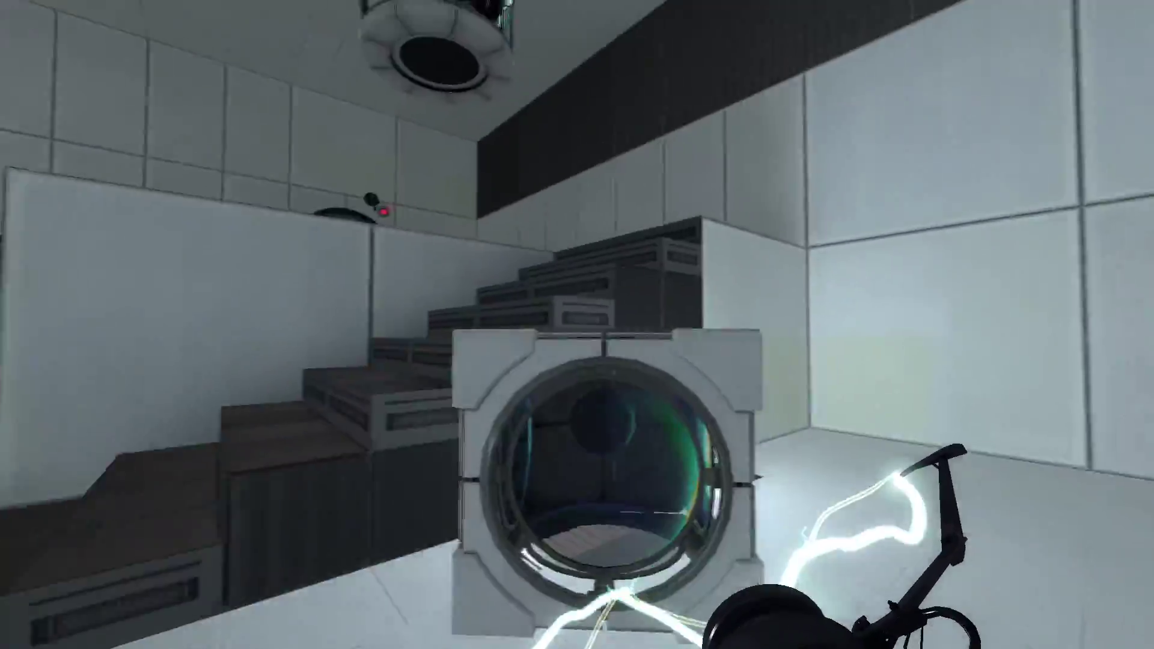
key(w)
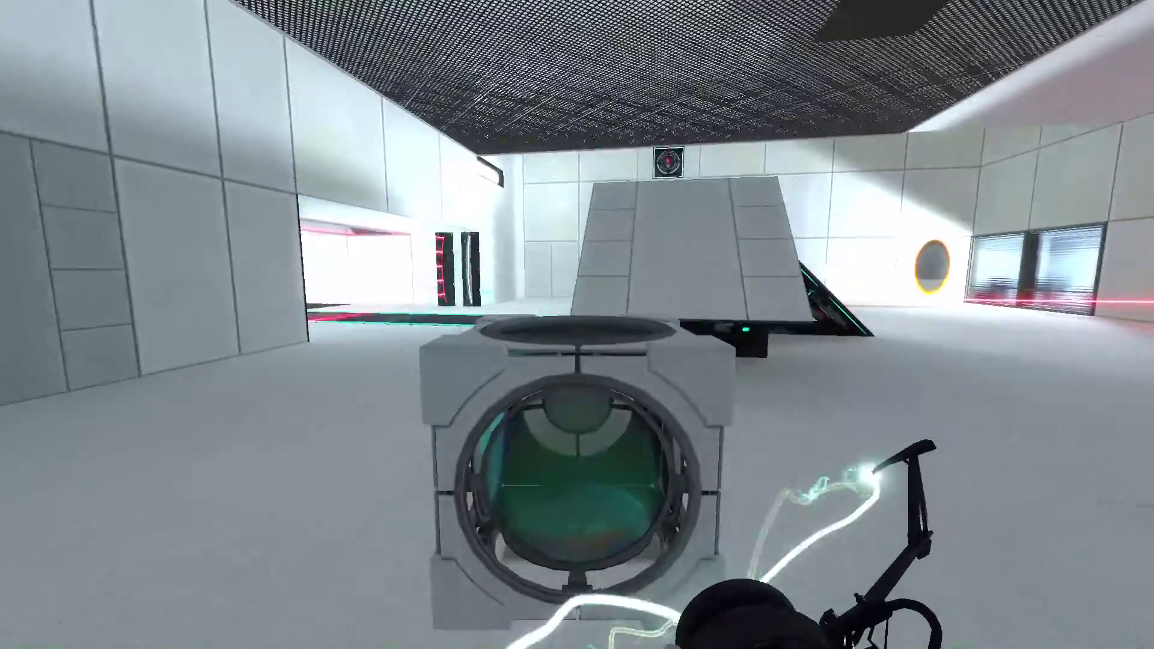
key(w)
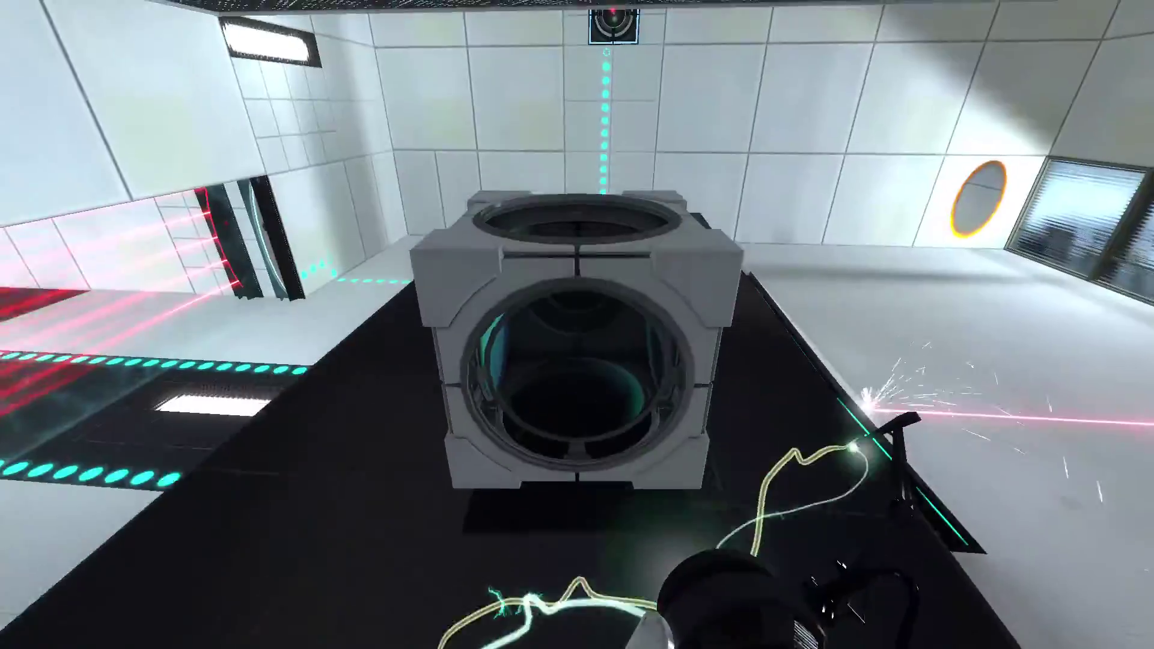
key(w)
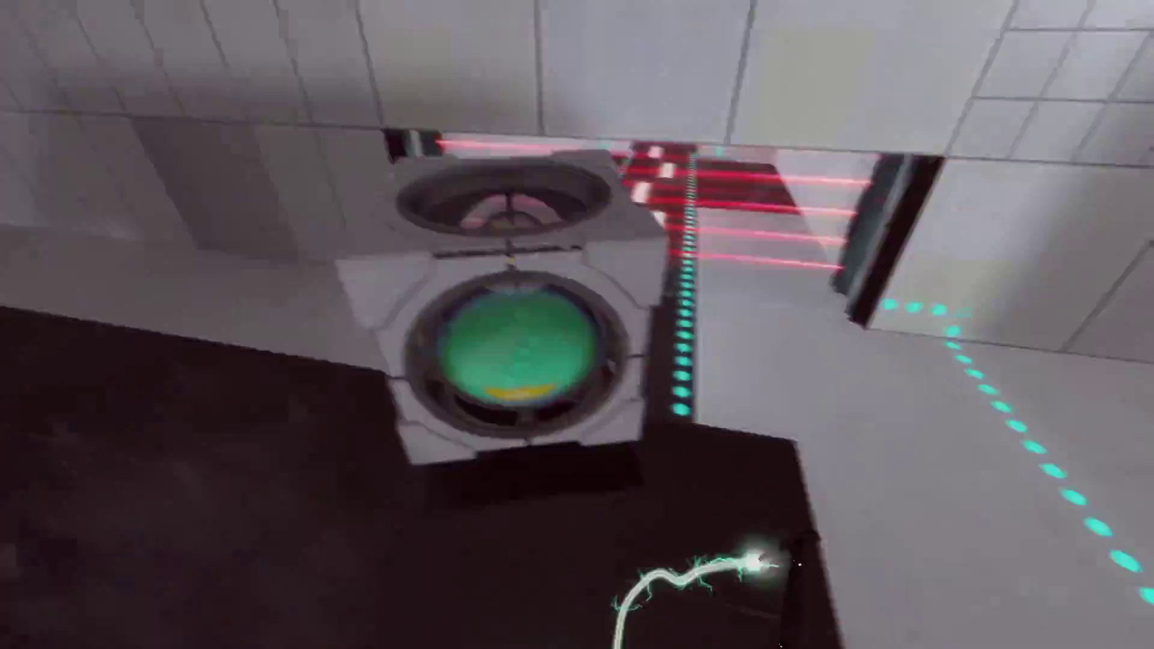
key(w)
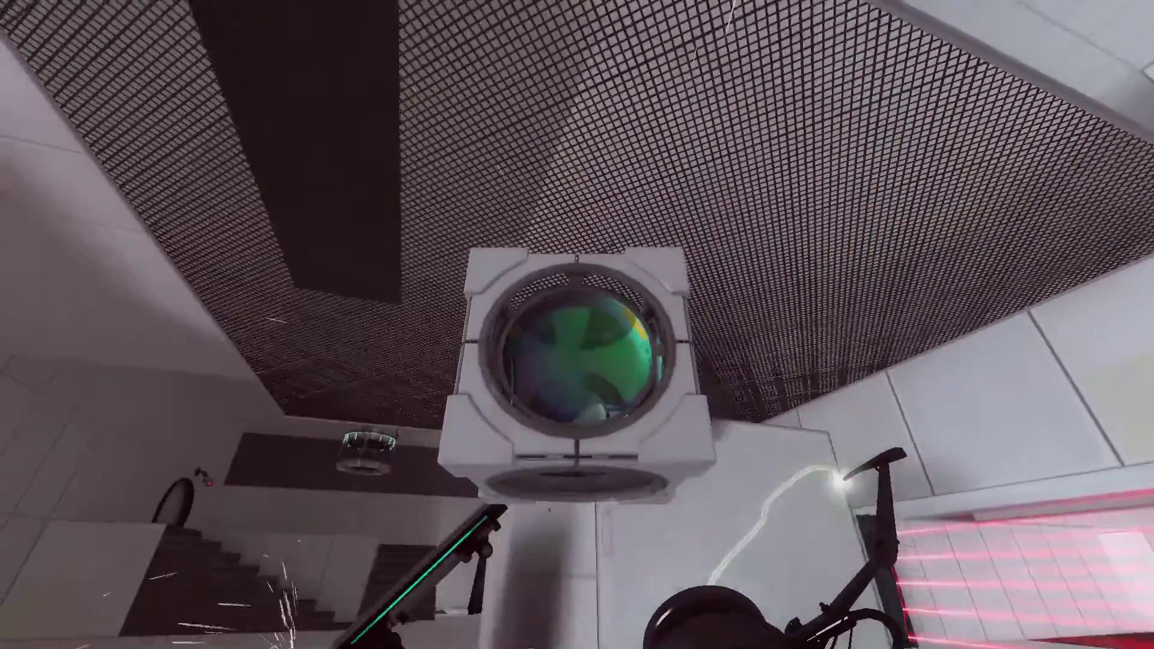
key(w)
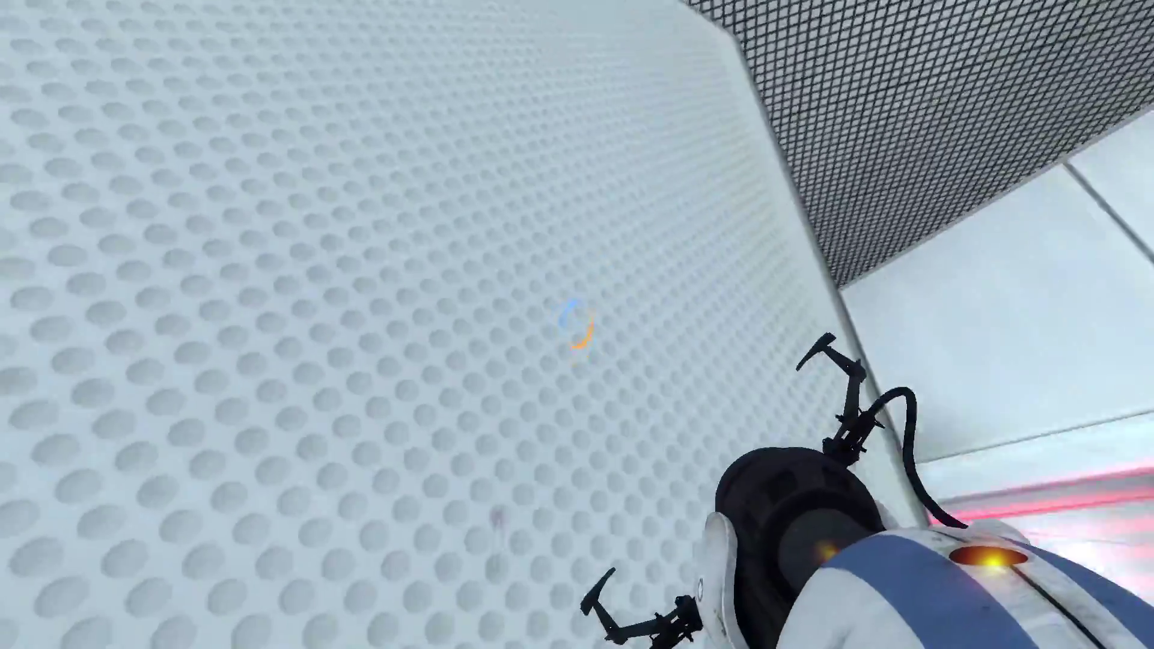
key(w)
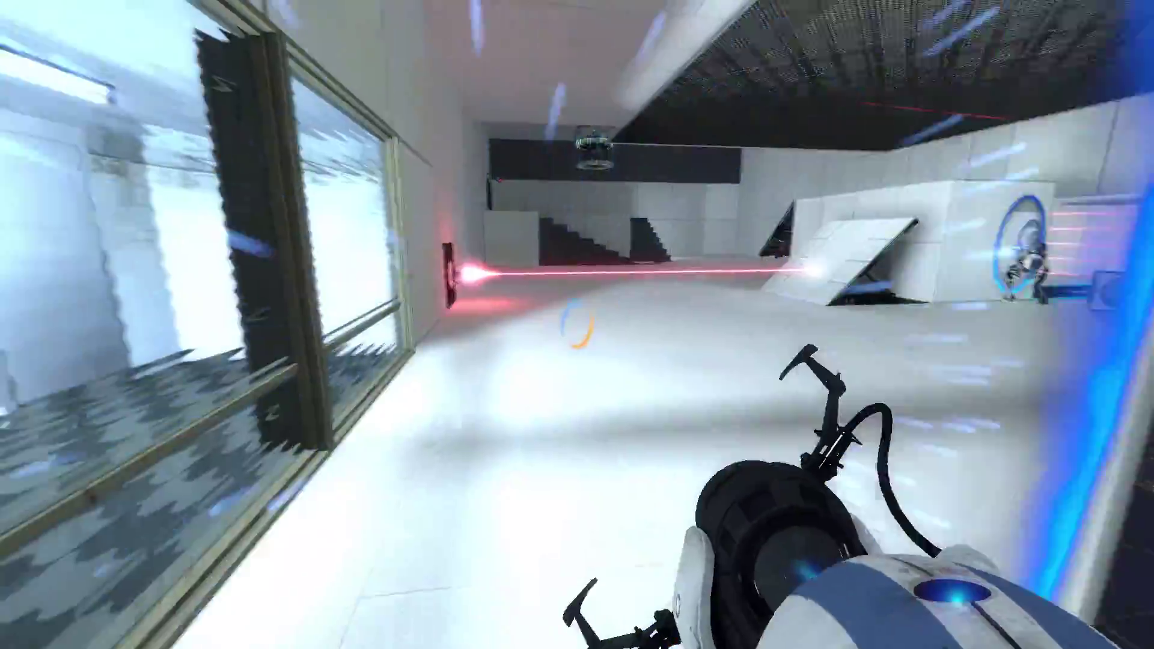
key(w)
key(w)
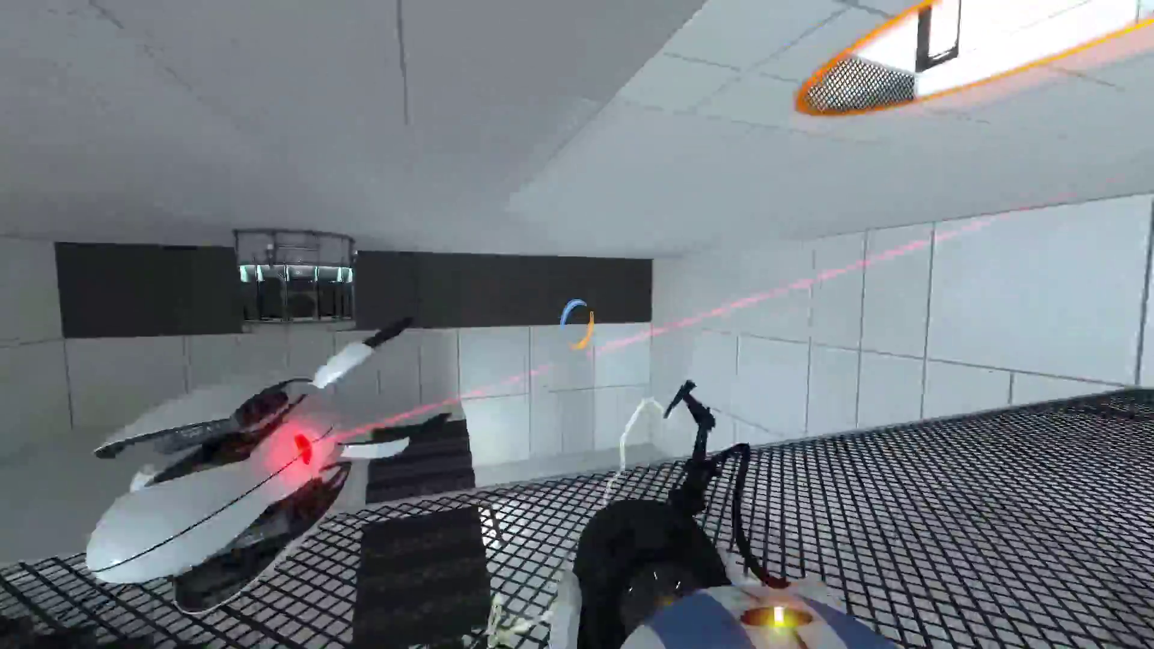
key(w)
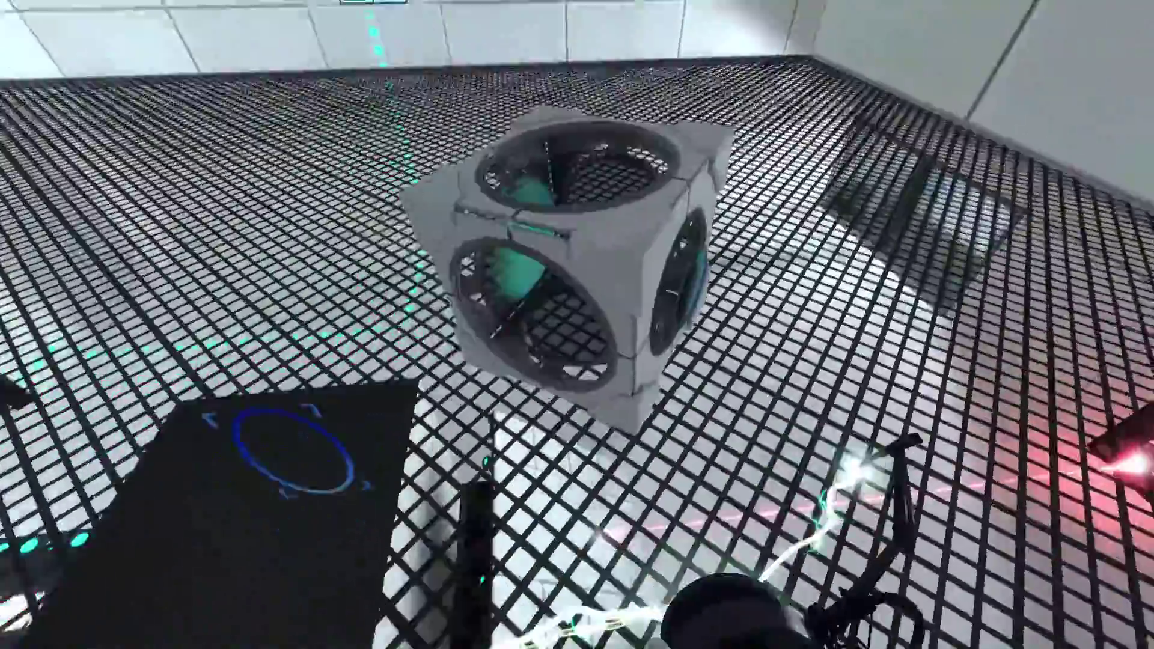
key(w)
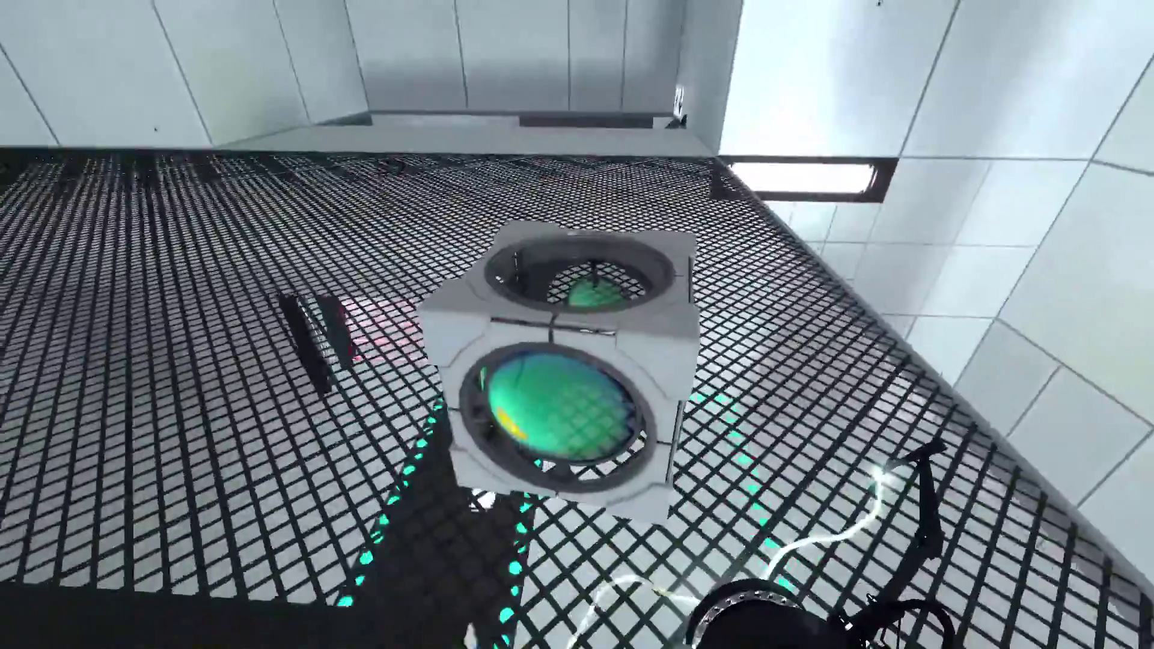
key(w)
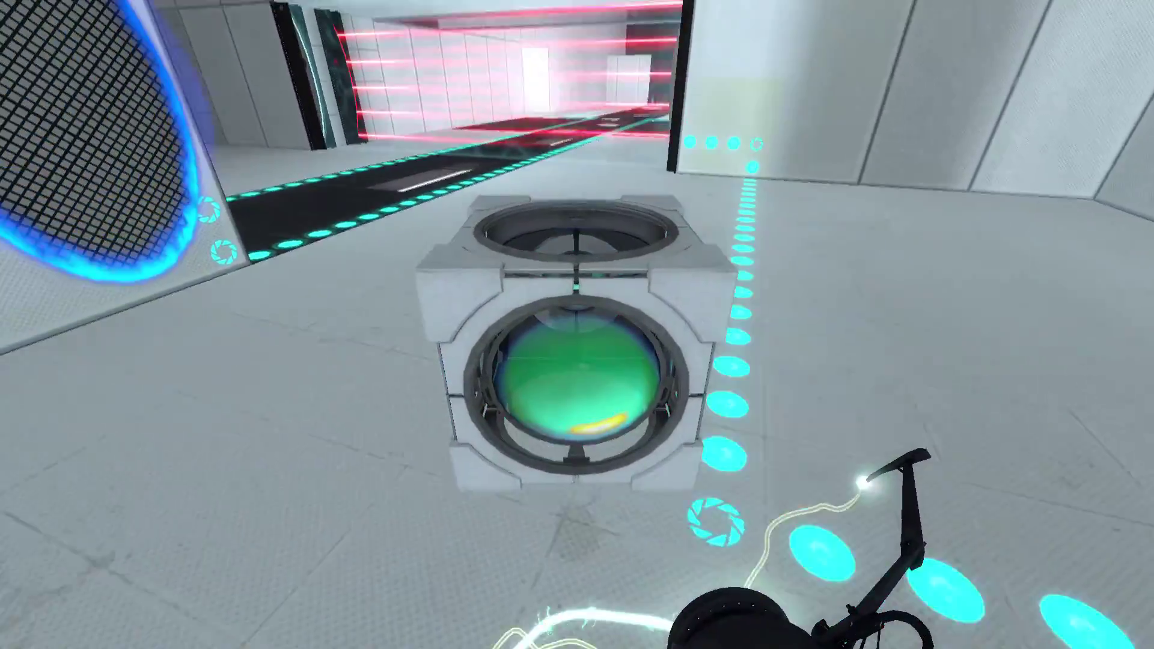
click(577, 324)
key(w)
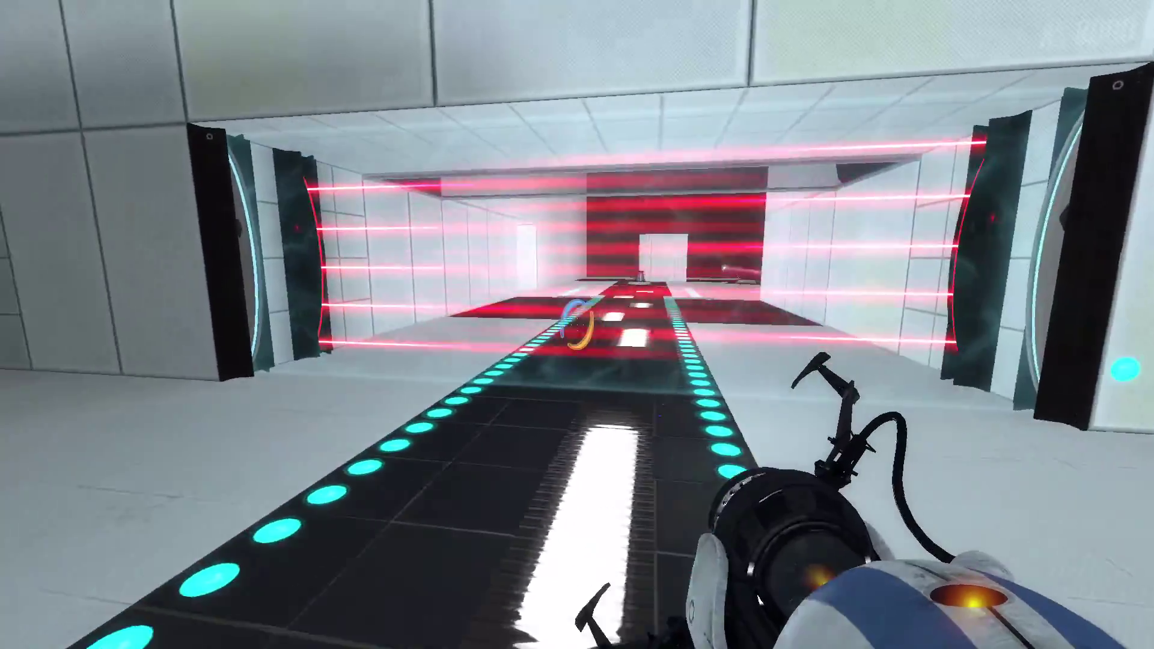
key(w)
key(w)
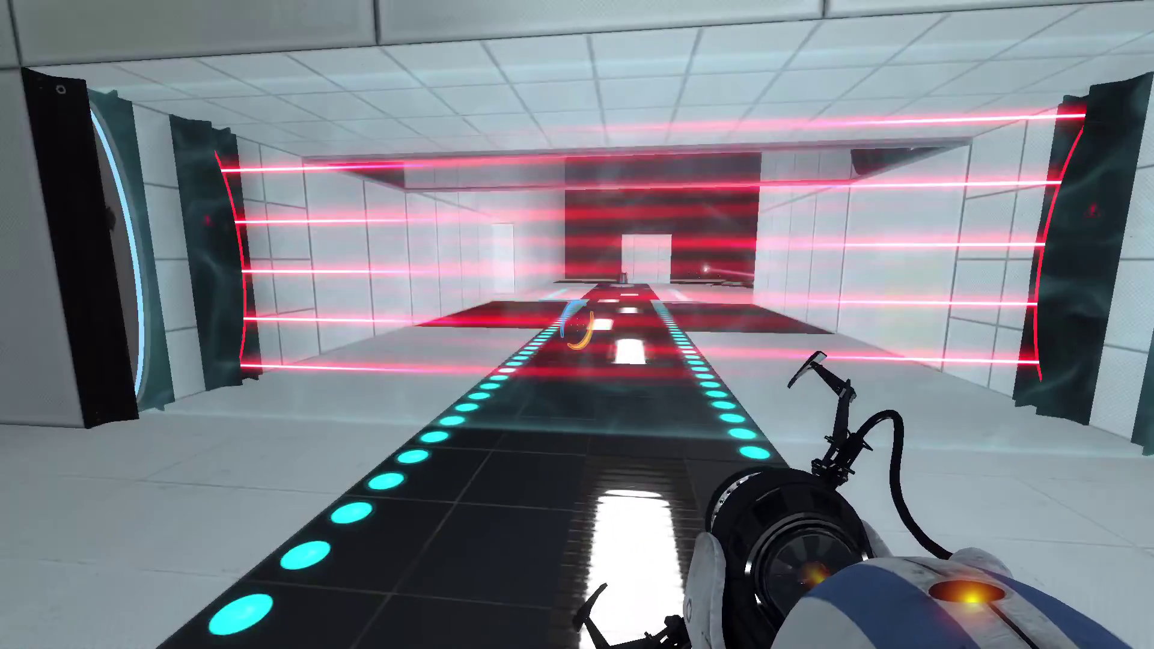
key(w)
key(w)
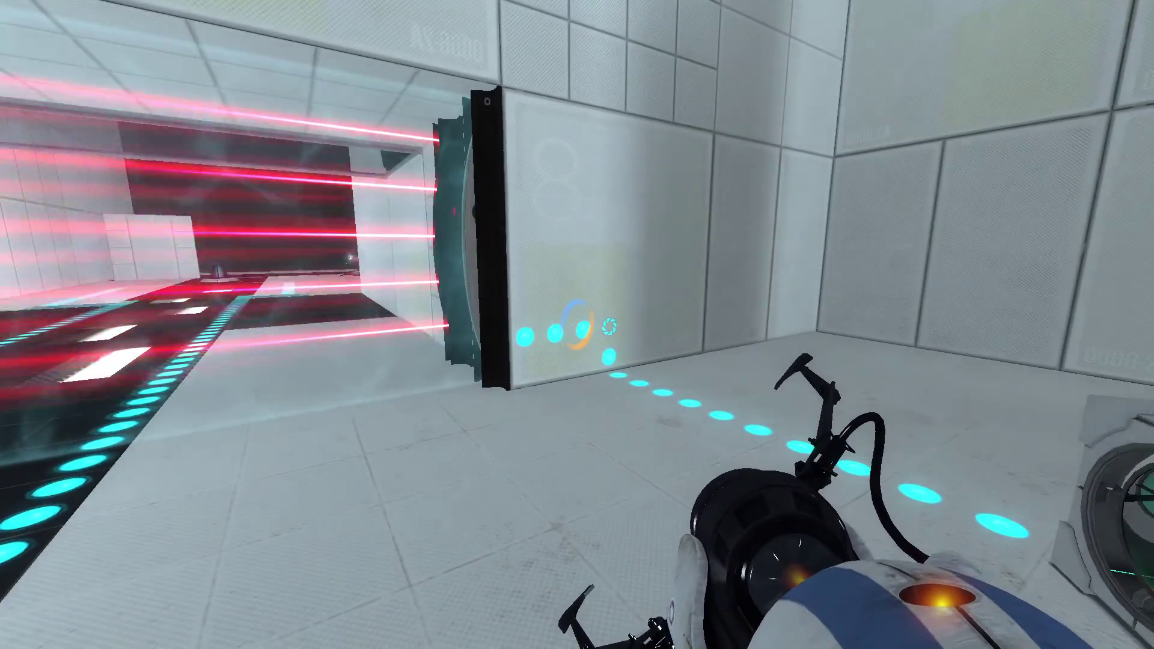
key(w)
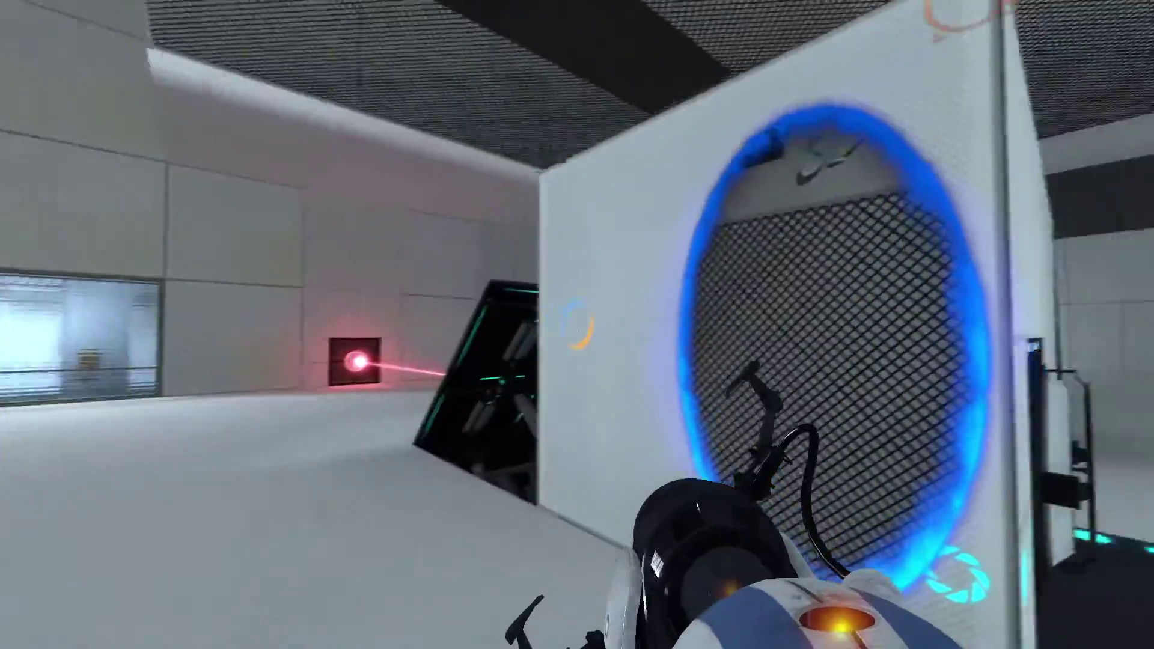
key(w)
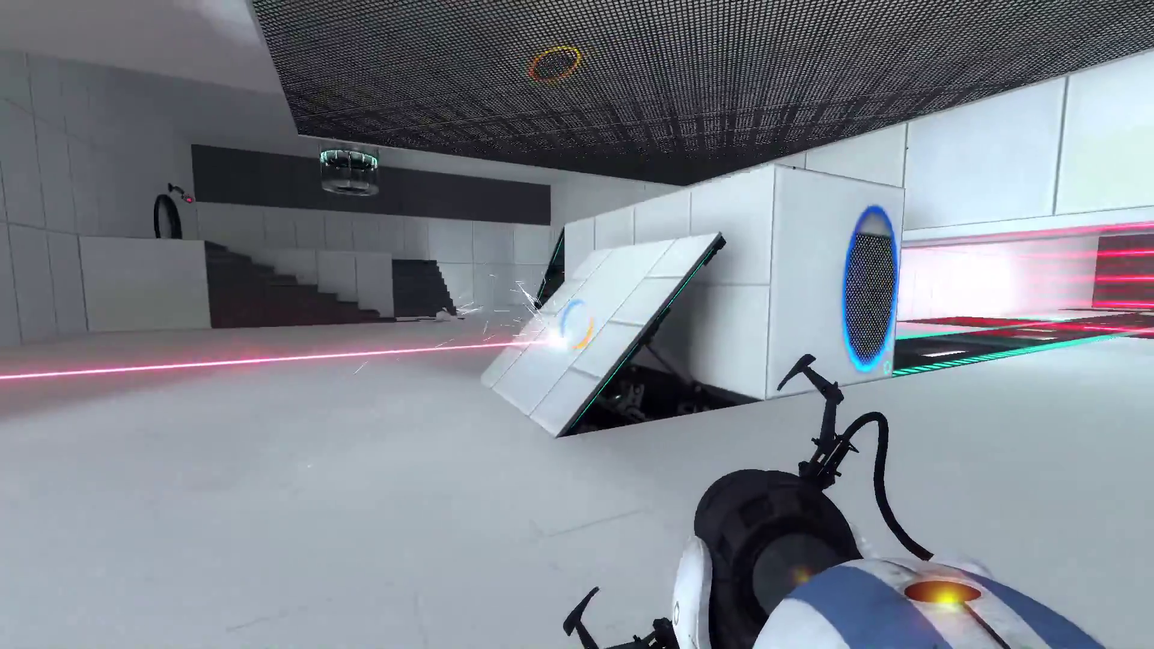
key(w)
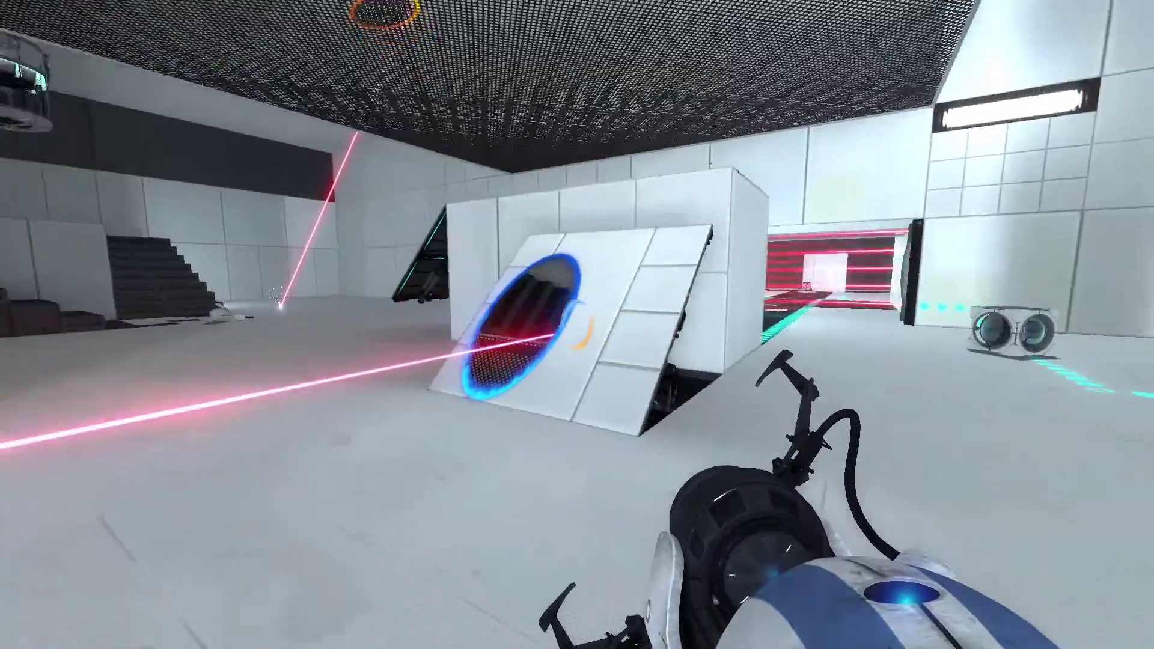
click(578, 325)
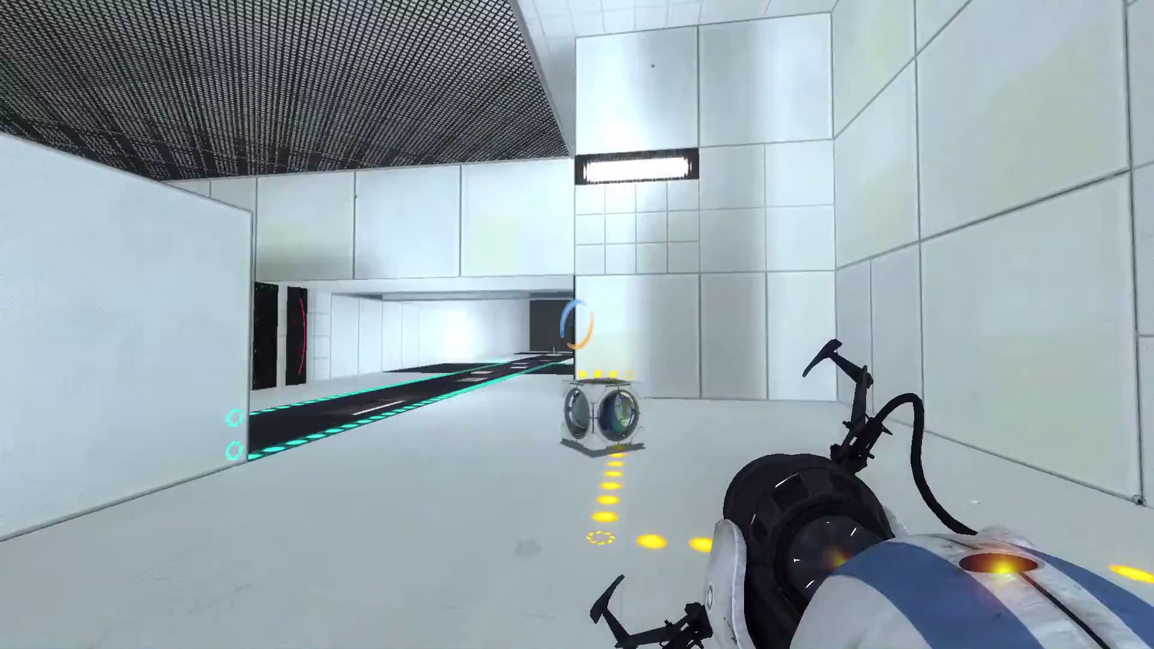
key(e)
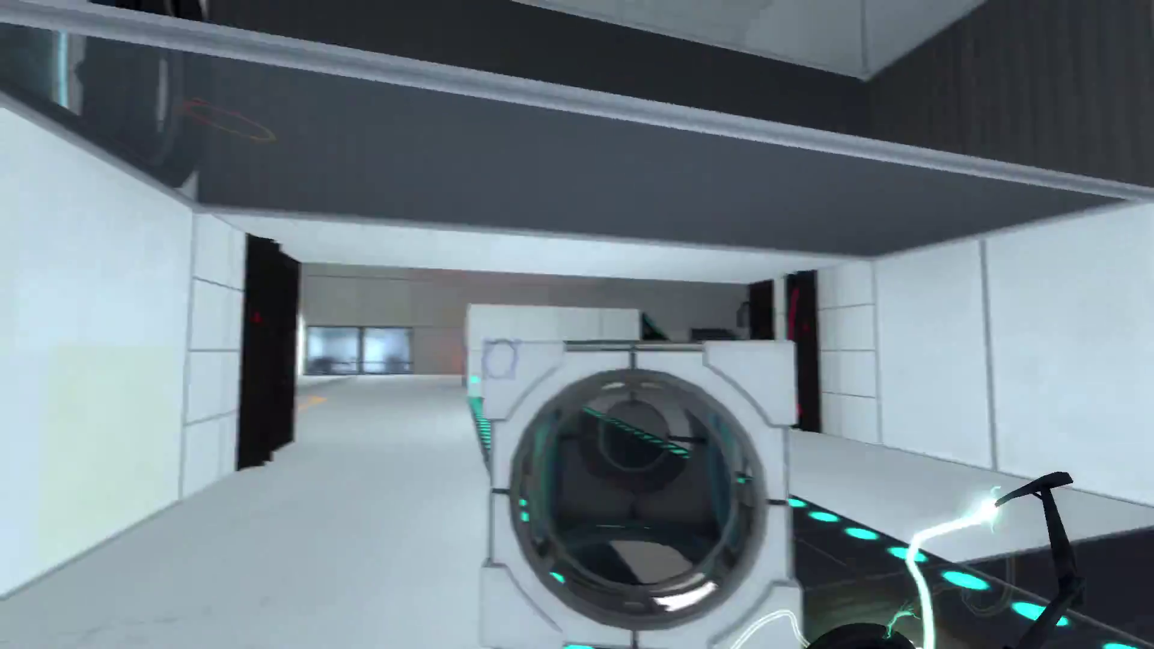
key(e)
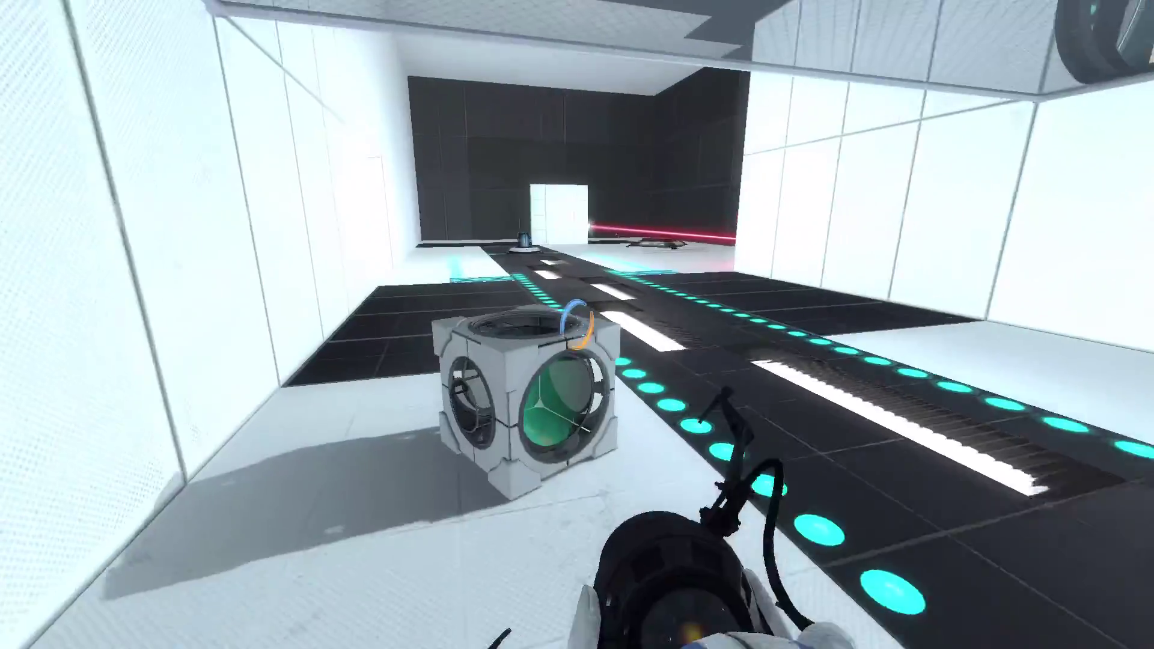
key(e)
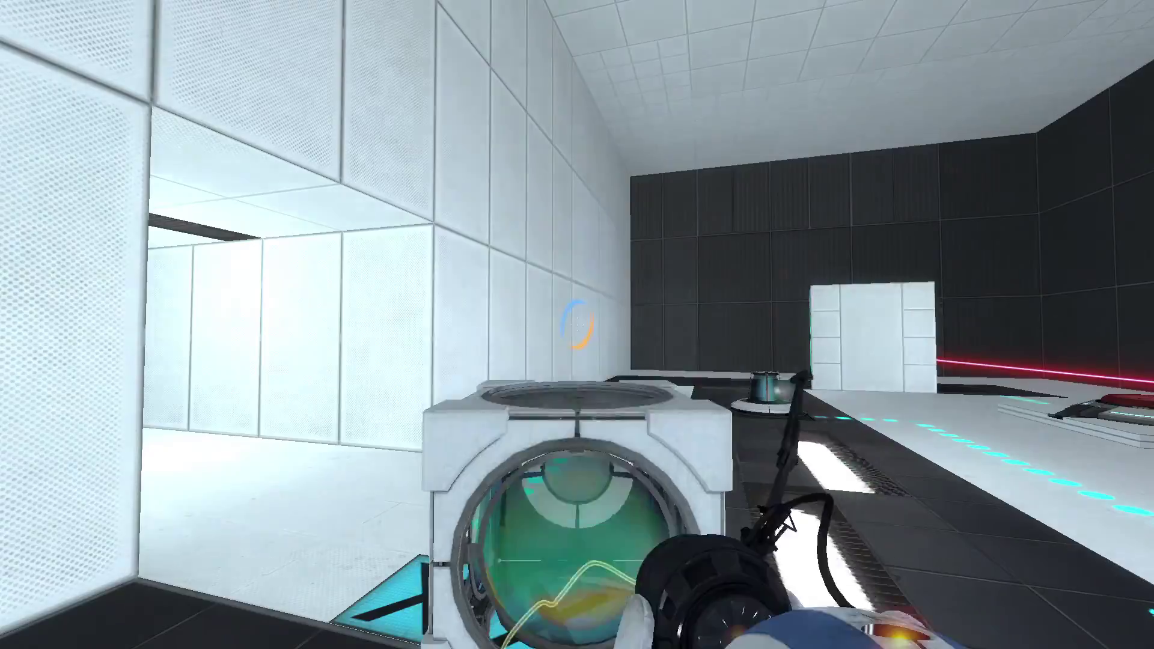
key(e)
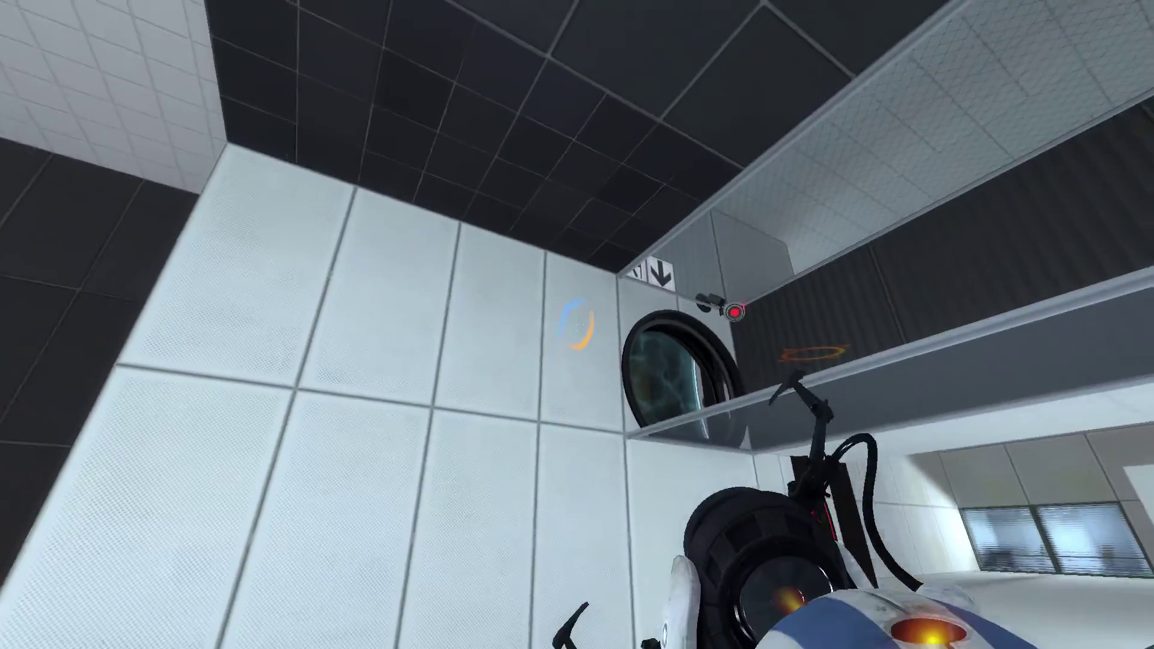
click(577, 325)
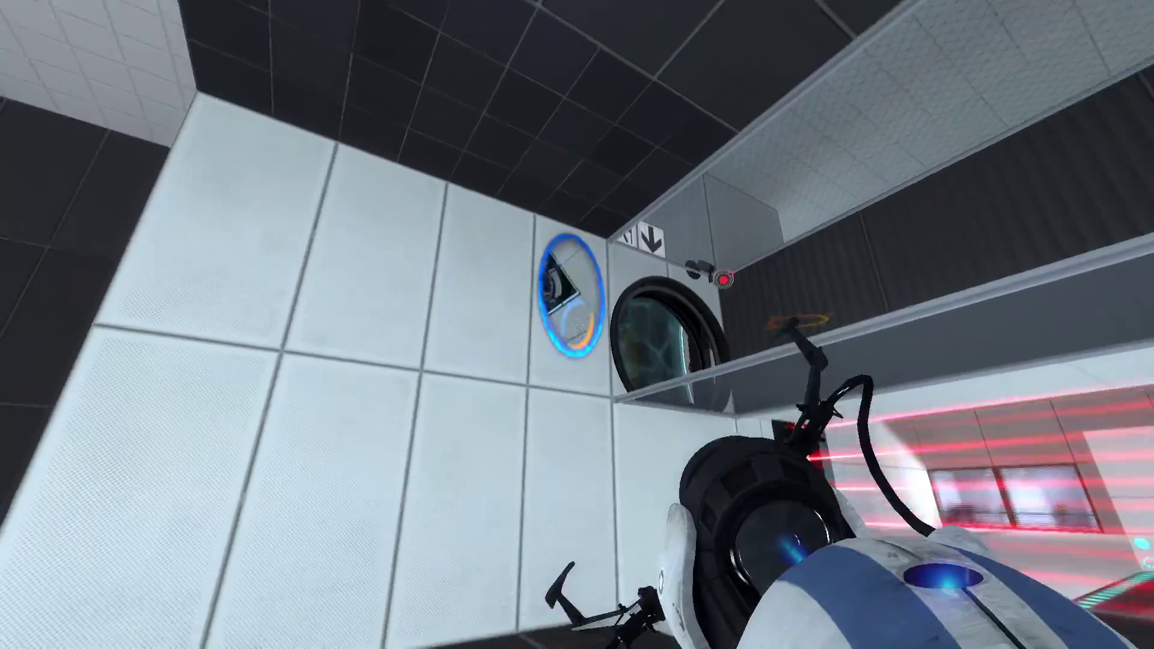
right_click(577, 325)
key(w)
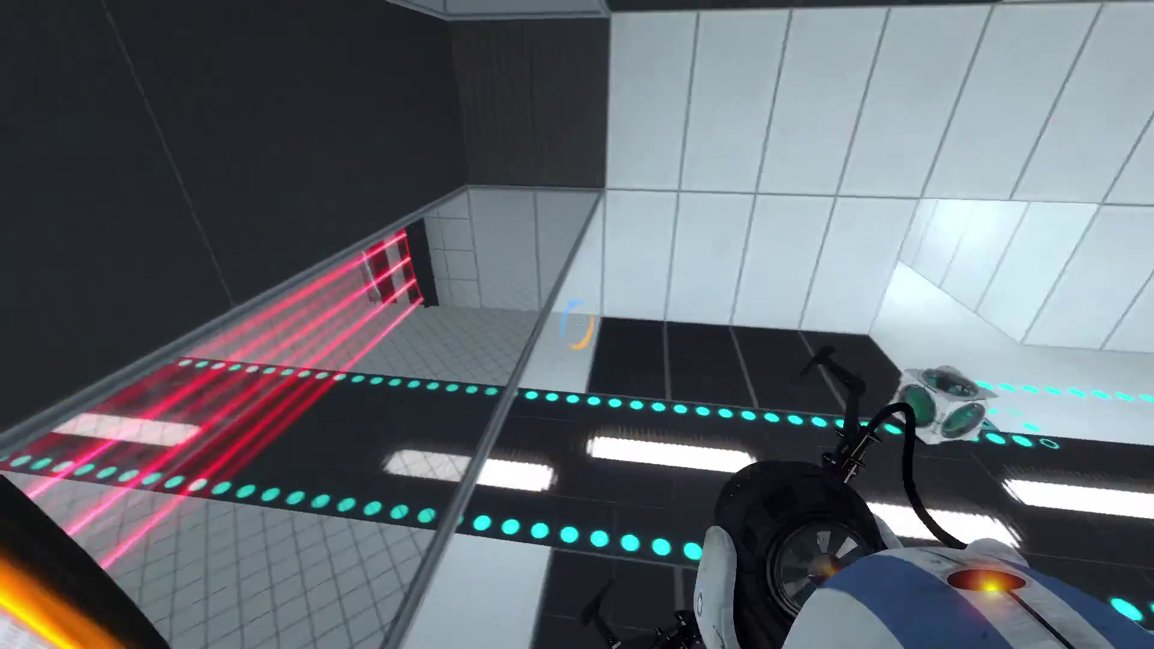
key(w)
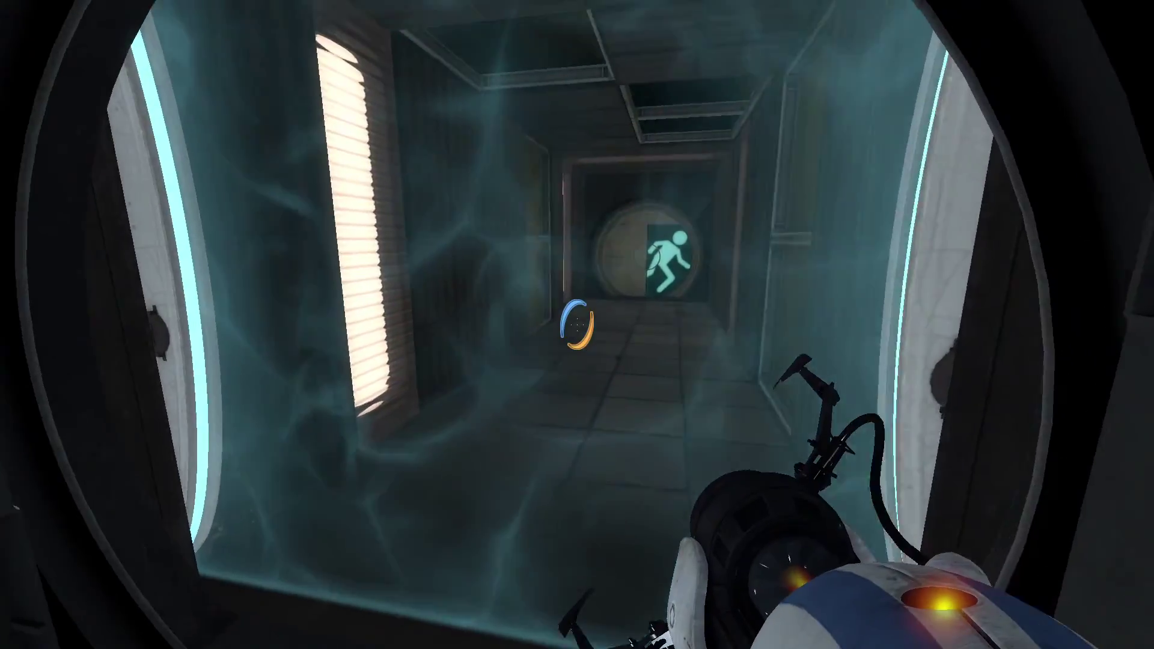
key(w)
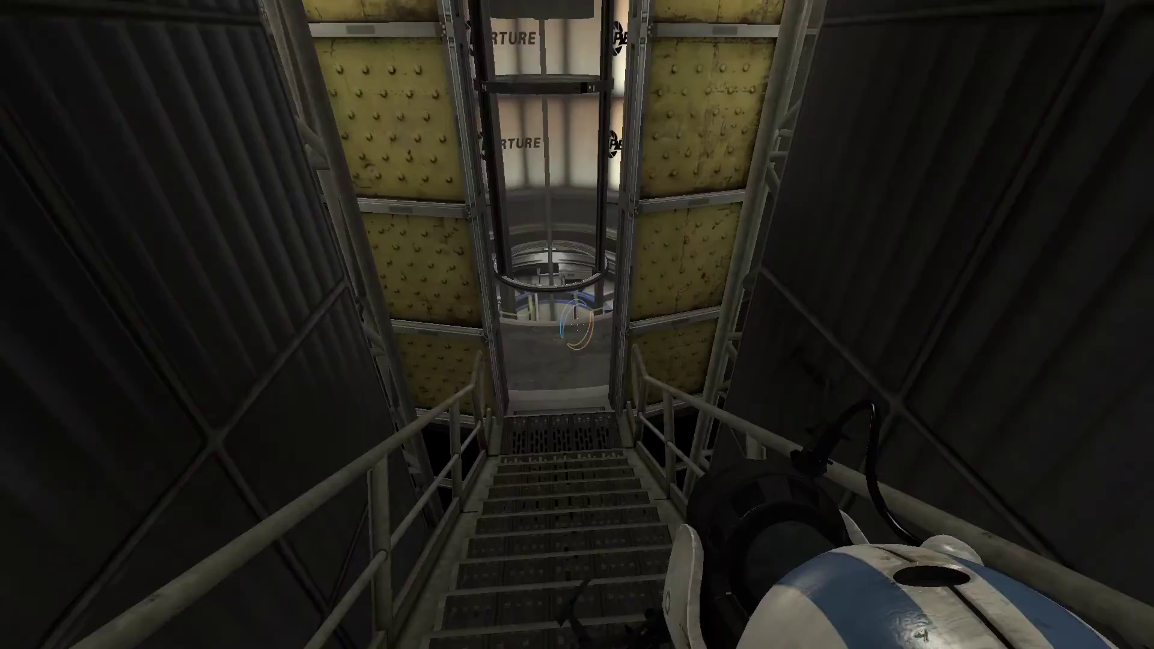
key(w)
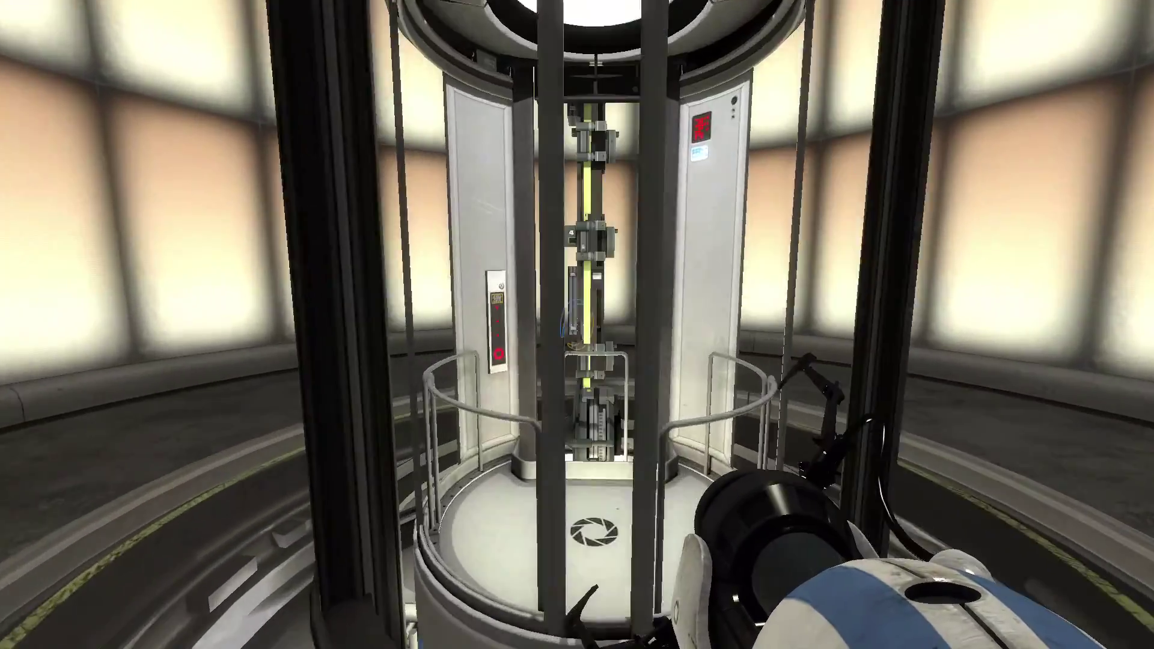
key(w)
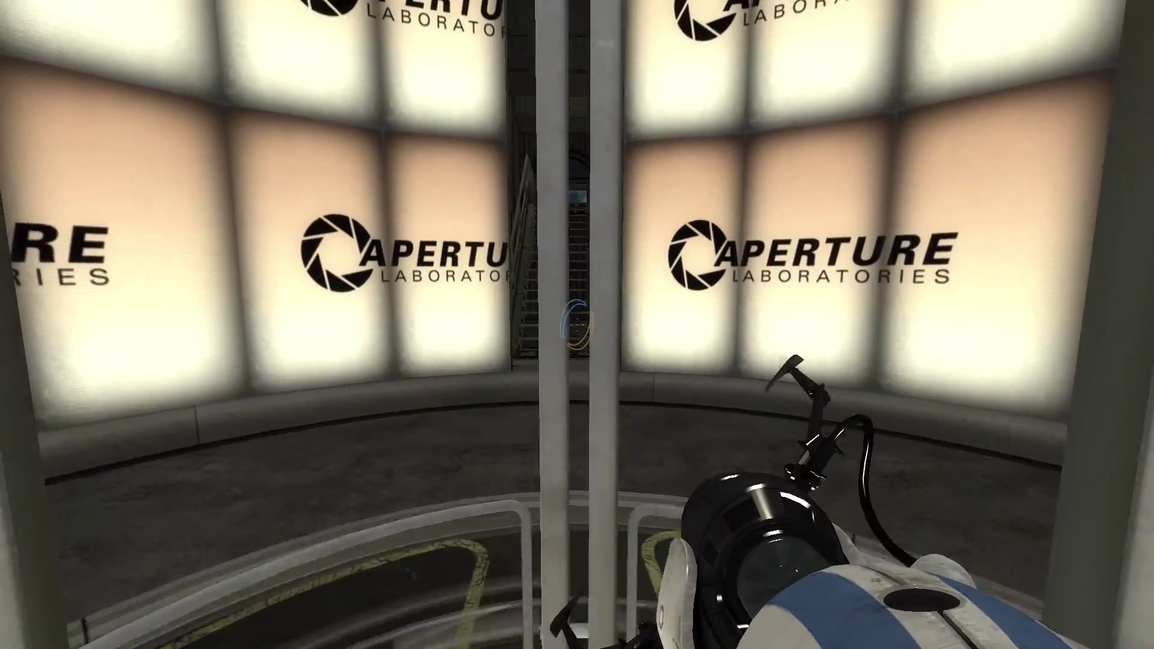